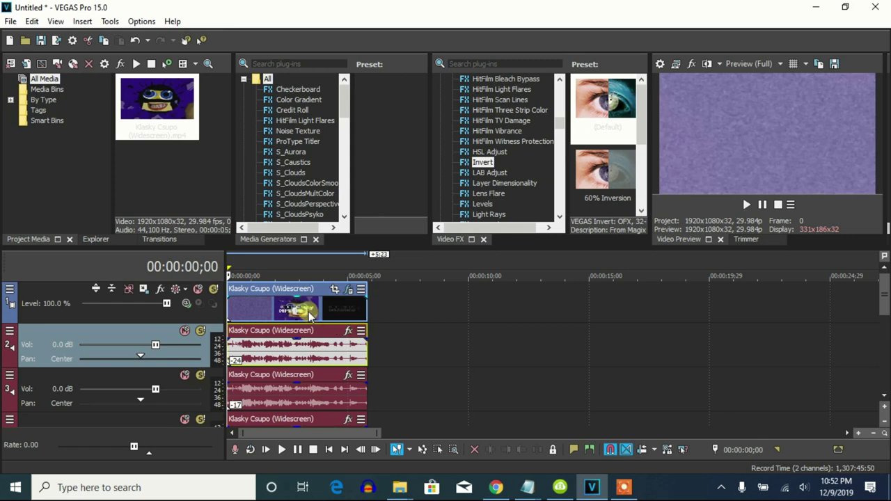
# Flip the Klasky Csupo video event horizontally in Pan/Crop and review its HSL Adjust and Invert effect settings.
pyautogui.click(370, 96)
pyautogui.moveTo(414, 200); pyautogui.dragTo(370, 94)
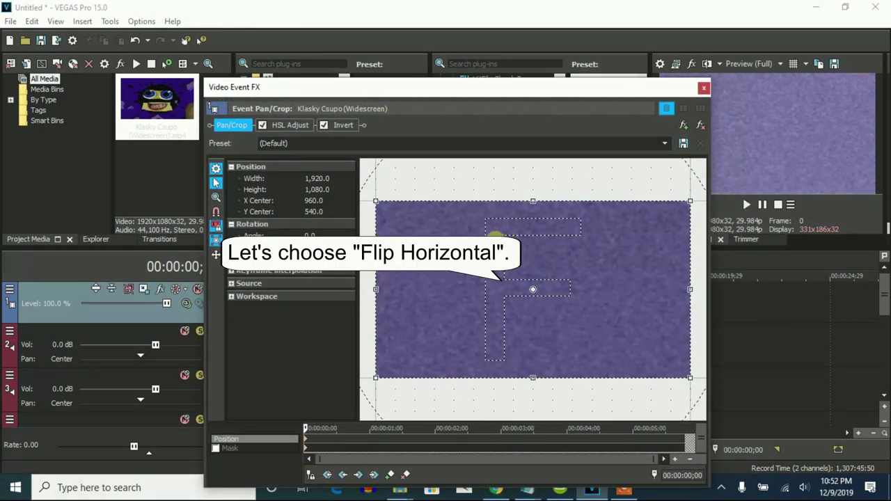
pyautogui.rightClick(495, 236)
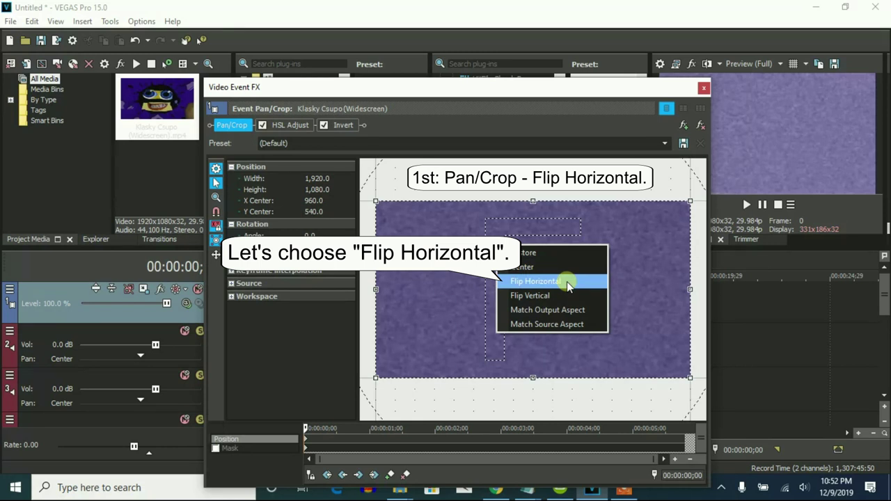
pyautogui.click(568, 282)
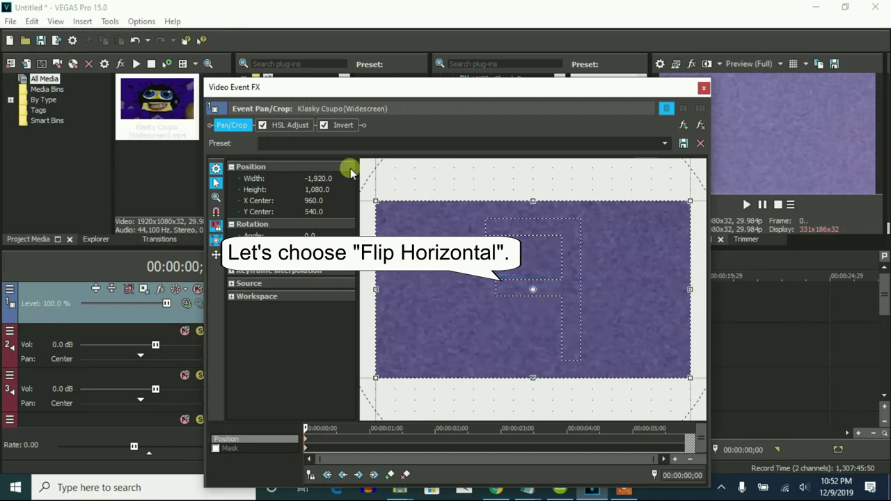
pyautogui.click(293, 127)
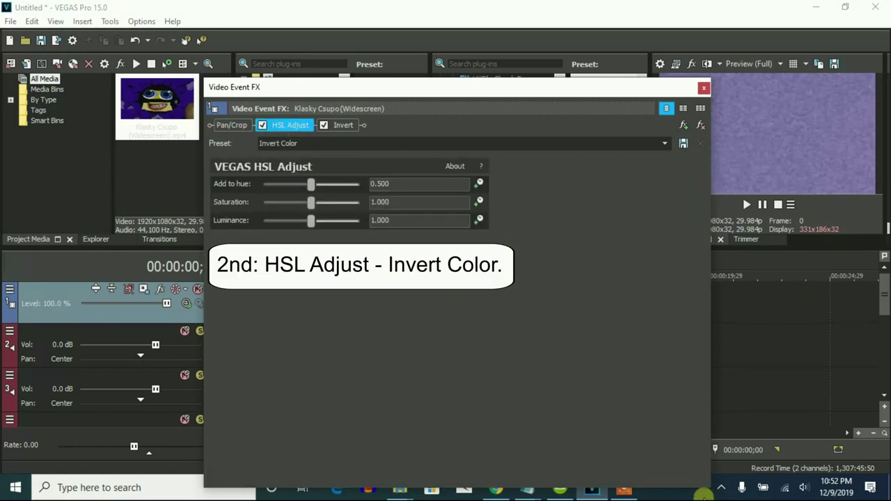
pyautogui.click(342, 125)
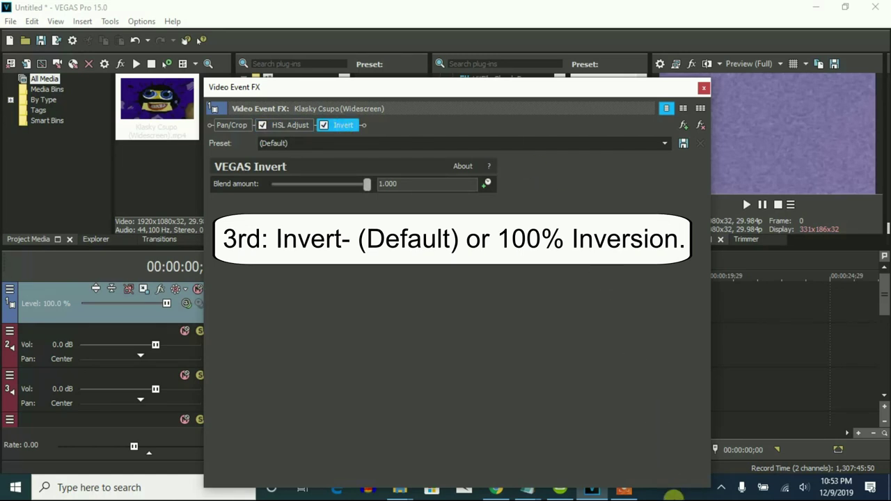
pyautogui.click(703, 88)
# Review the time stretch and pitch shift properties of the audio events on the first three audio tracks.
pyautogui.moveTo(422, 249); pyautogui.dragTo(418, 143)
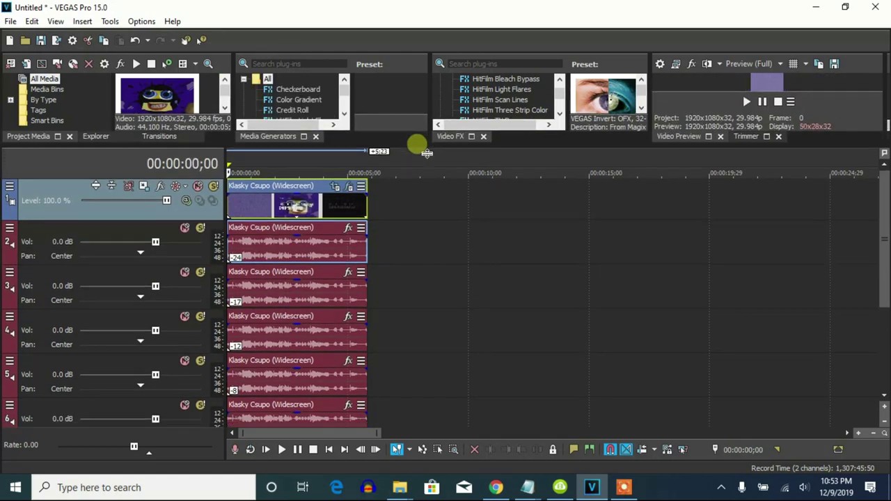
pyautogui.rightClick(308, 243)
pyautogui.click(341, 470)
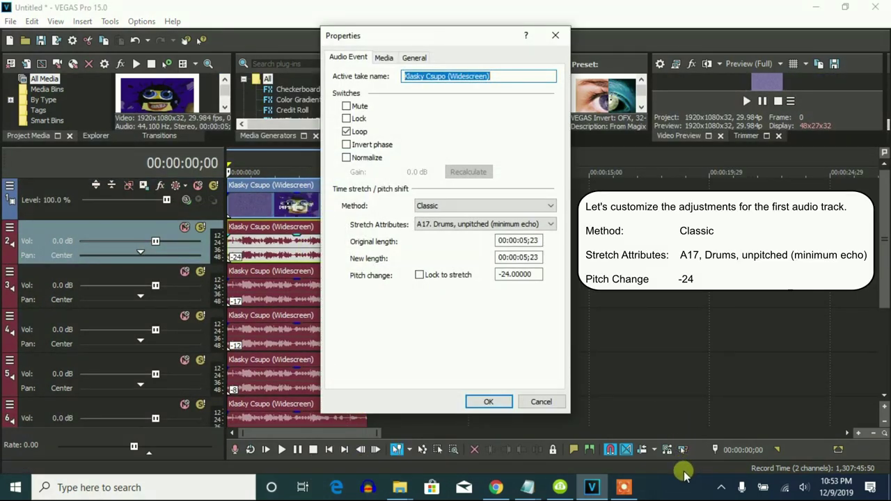
pyautogui.click(489, 402)
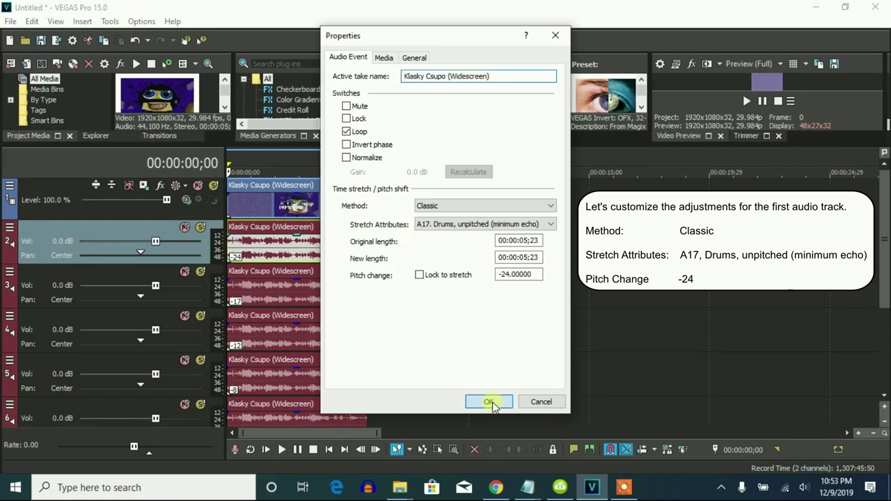
pyautogui.rightClick(282, 296)
pyautogui.click(340, 468)
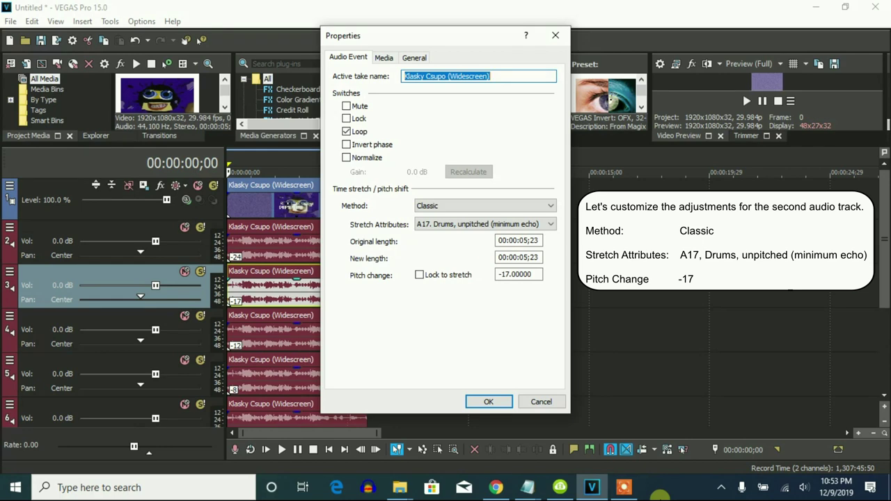
pyautogui.click(489, 402)
pyautogui.rightClick(288, 338)
pyautogui.click(323, 463)
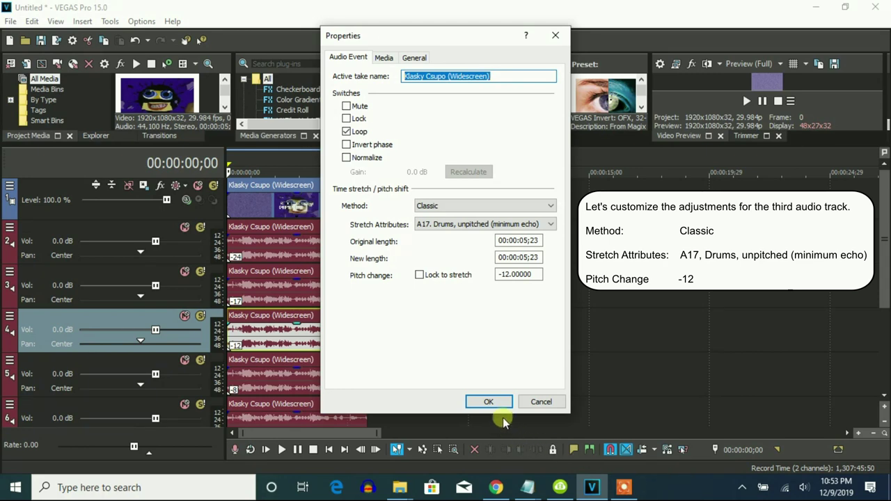
pyautogui.click(489, 402)
# Review the time stretch and pitch shift properties of the audio events on the fourth, fifth and sixth audio tracks.
pyautogui.rightClick(292, 376)
pyautogui.click(376, 471)
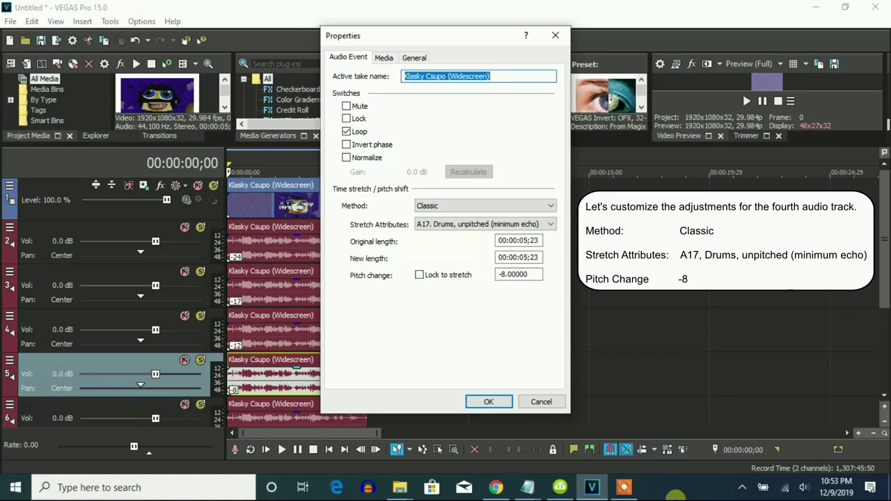
pyautogui.click(489, 402)
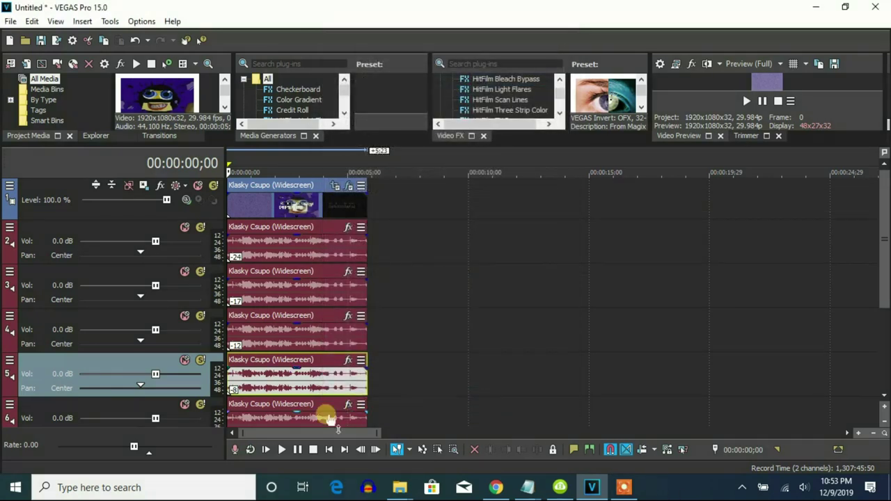
pyautogui.rightClick(328, 413)
pyautogui.click(352, 470)
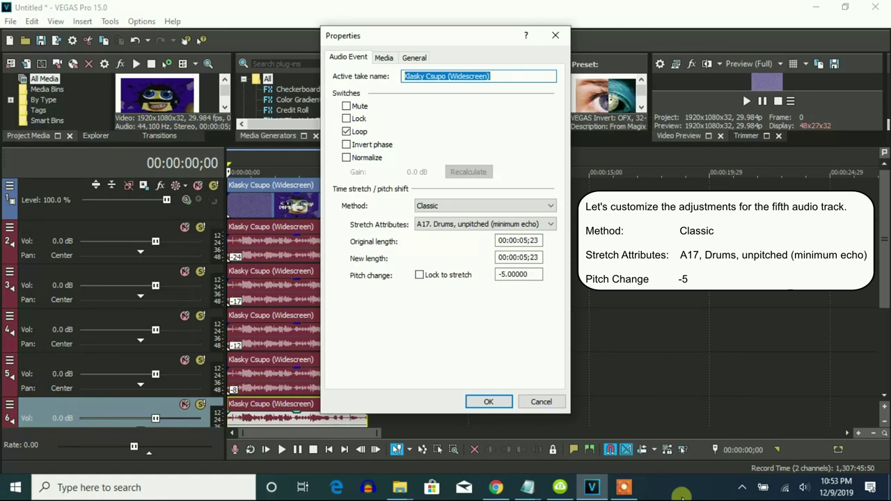
pyautogui.click(489, 403)
pyautogui.scroll(-1, 882, 237)
pyautogui.click(306, 407)
pyautogui.rightClick(307, 407)
pyautogui.click(351, 469)
pyautogui.click(440, 206)
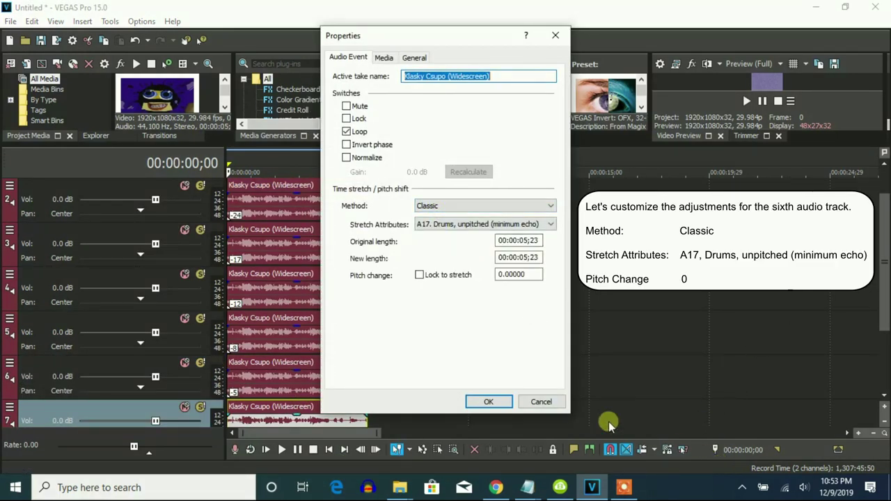
pyautogui.click(488, 402)
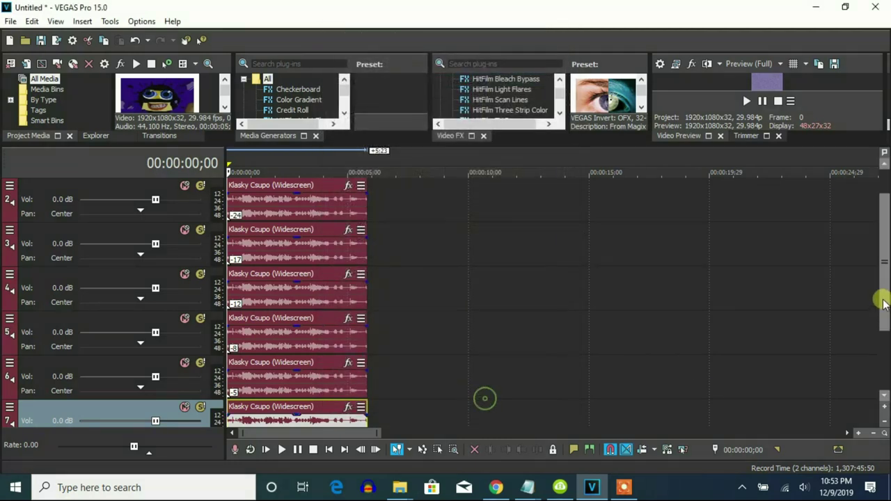
pyautogui.scroll(-1, 882, 329)
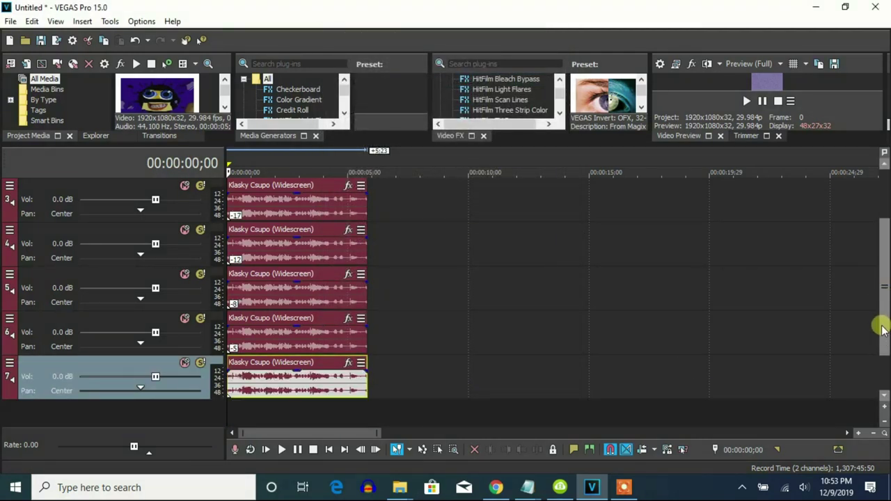
pyautogui.moveTo(882, 329); pyautogui.dragTo(885, 262)
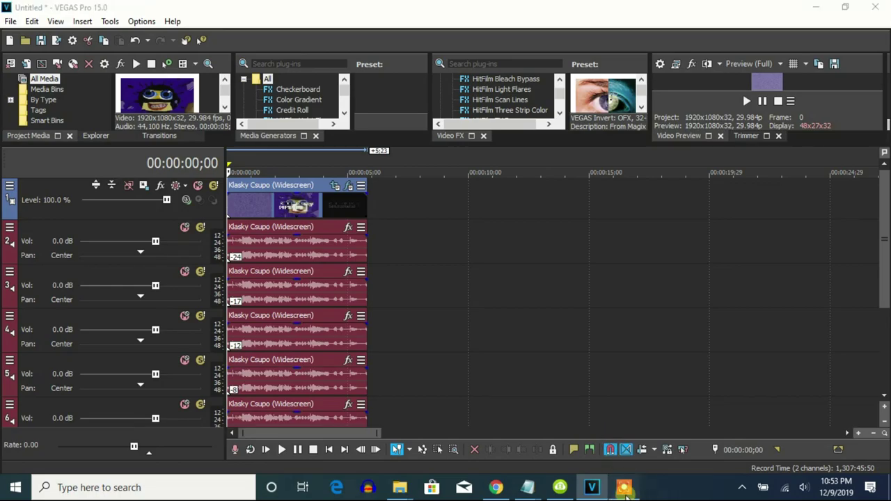
pyautogui.click(624, 489)
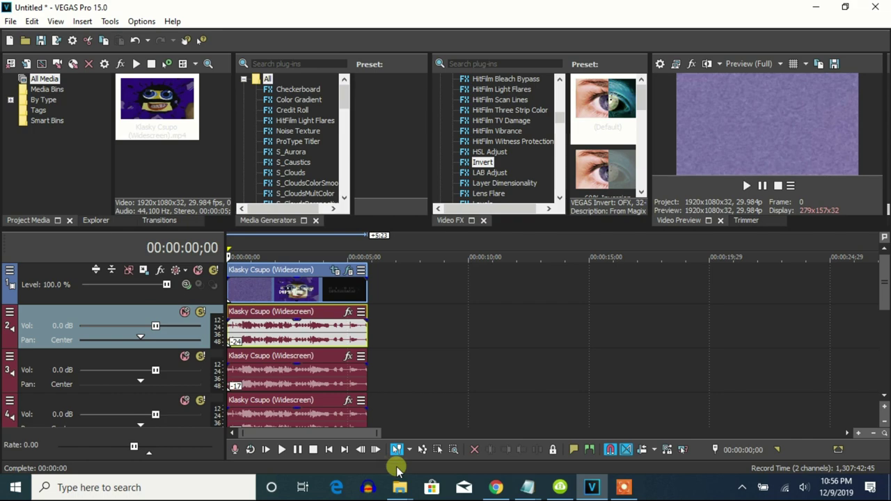
# Switch to the Video Effects window in File Explorer and open the Documents folder.
pyautogui.moveTo(401, 489)
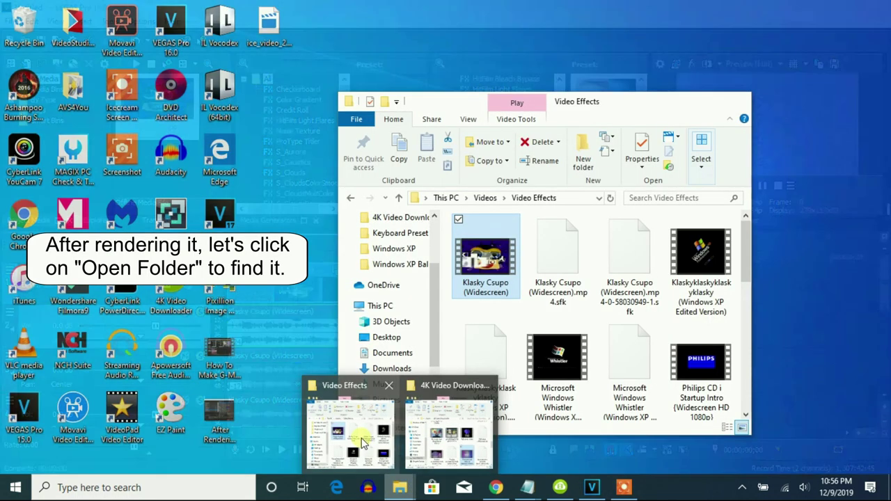
pyautogui.click(369, 446)
pyautogui.click(402, 356)
# Look for the rendered audio file in the Windows XP Animation folder, displaying its contents as large icons.
pyautogui.scroll(-5, 550, 299)
pyautogui.doubleClick(551, 273)
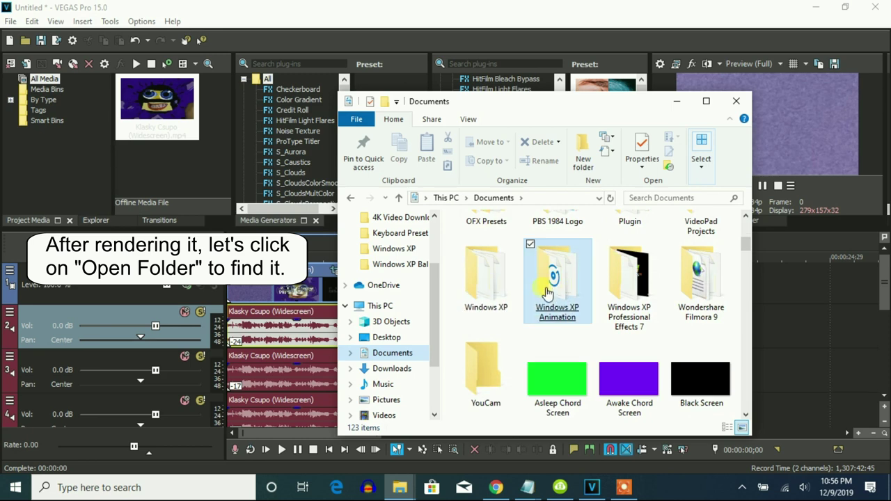
pyautogui.moveTo(744, 242); pyautogui.dragTo(738, 344)
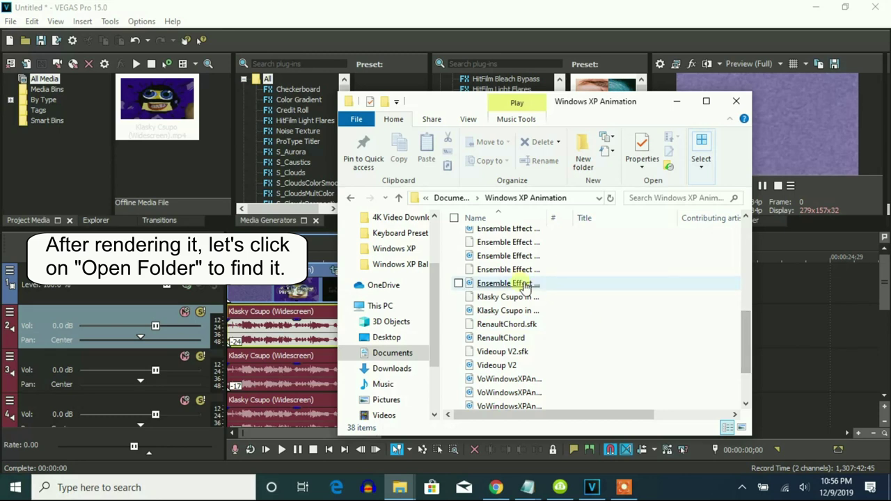
pyautogui.click(469, 119)
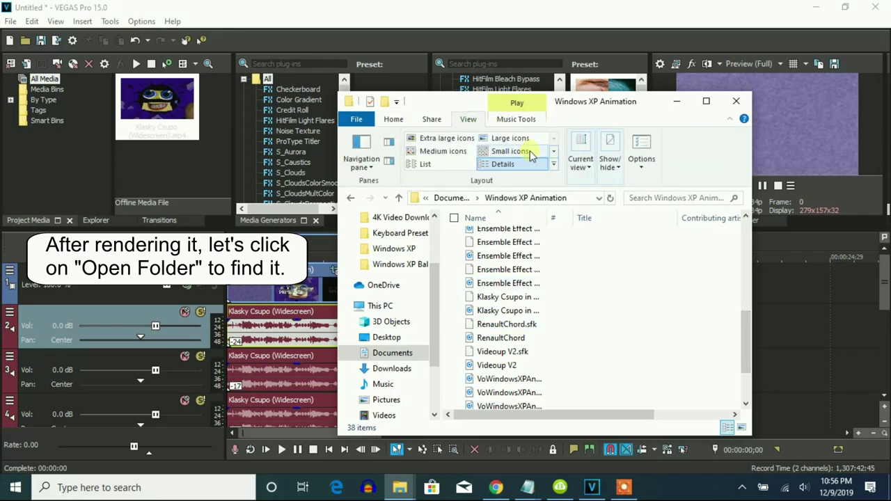
pyautogui.click(512, 138)
pyautogui.moveTo(748, 248); pyautogui.dragTo(740, 358)
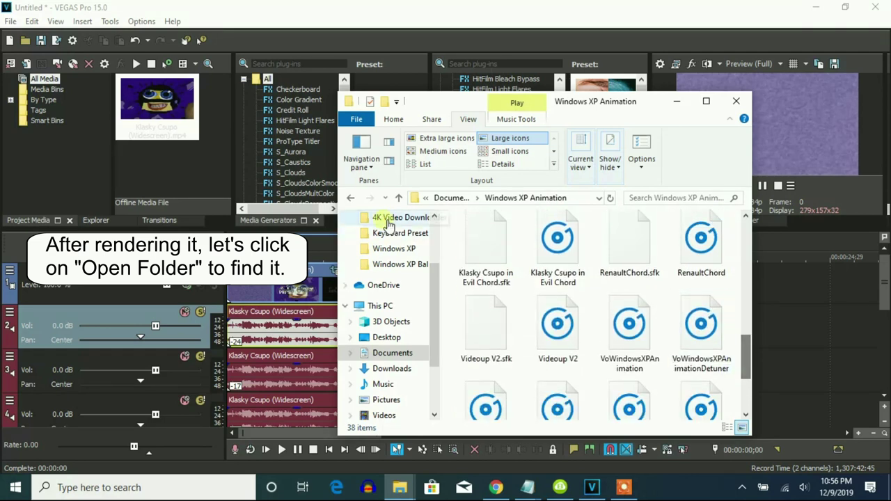
# Return to Documents, look in the Windows XP folder for the rendered audio, and go back to Documents.
pyautogui.click(352, 200)
pyautogui.doubleClick(482, 353)
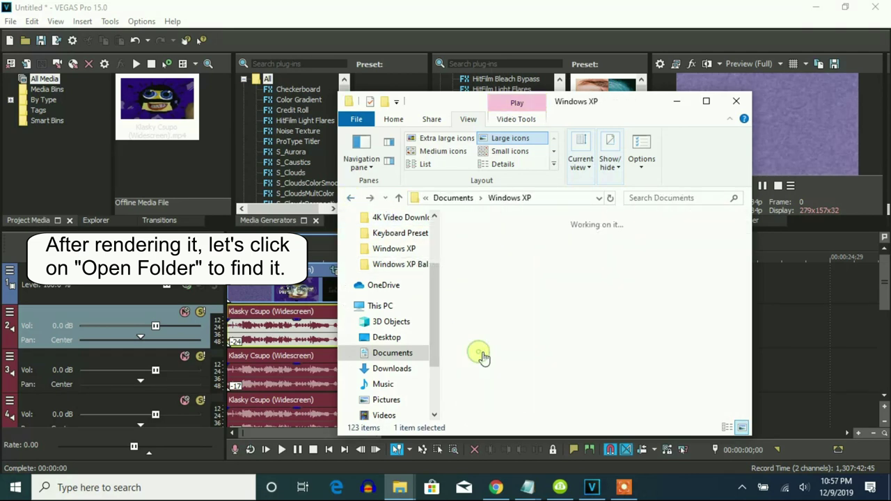
pyautogui.click(353, 199)
pyautogui.moveTo(742, 235); pyautogui.dragTo(749, 277)
# Search Documents for "G" and place the G-Major in Pitch -12 audio on the first audio track at about 18 seconds.
pyautogui.click(669, 195)
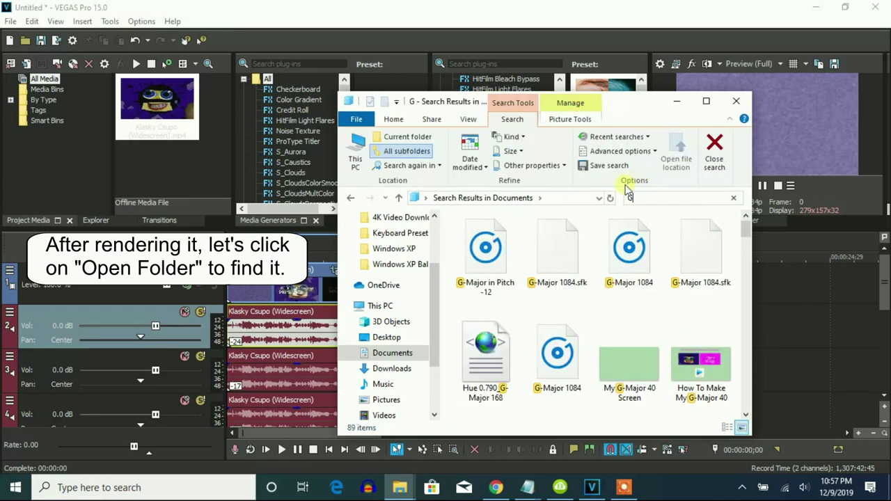
pyautogui.moveTo(648, 104); pyautogui.dragTo(540, 113)
pyautogui.moveTo(408, 310); pyautogui.dragTo(683, 348)
pyautogui.click(683, 348)
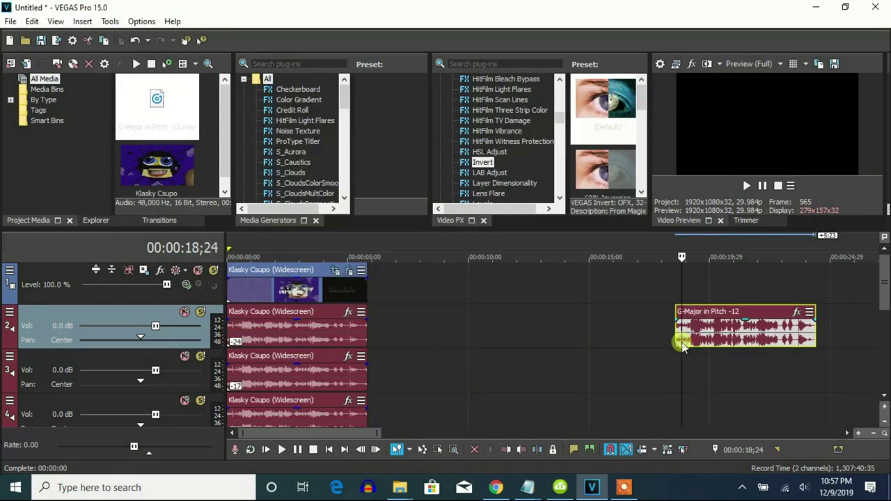
# Delete the original Klasky Csupo audio event from the first audio track, leaving the G-Major in Pitch -12 event in place.
pyautogui.click(235, 342)
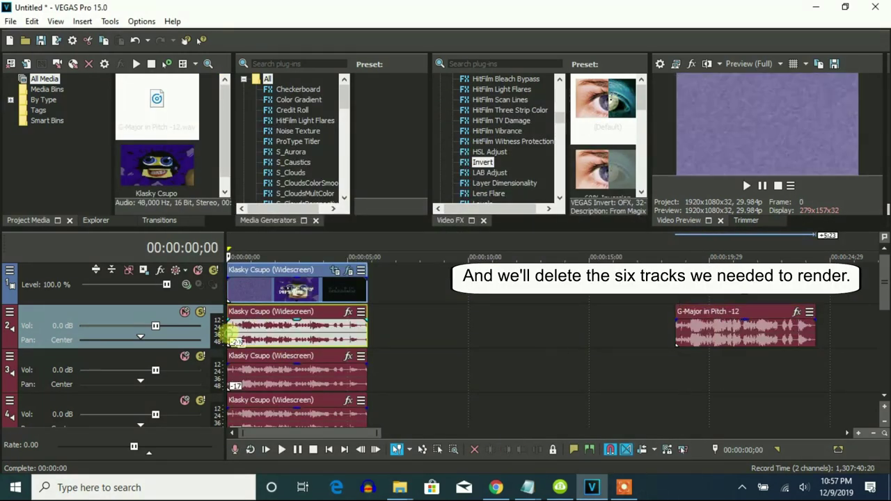
pyautogui.rightClick(337, 332)
pyautogui.click(363, 200)
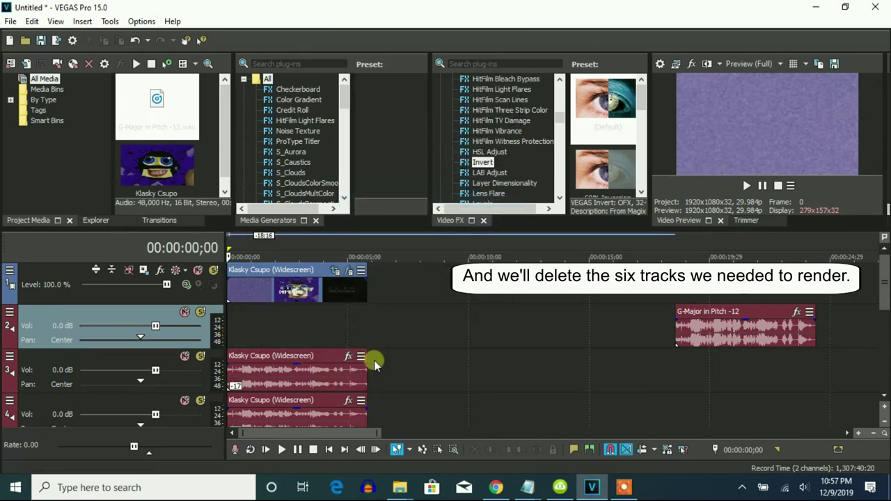
# Delete the five remaining audio tracks that hold the original Klasky Csupo audio events.
pyautogui.rightClick(392, 374)
pyautogui.click(422, 271)
pyautogui.rightClick(380, 364)
pyautogui.click(411, 263)
pyautogui.rightClick(378, 382)
pyautogui.click(409, 271)
pyautogui.rightClick(391, 358)
pyautogui.click(417, 272)
pyautogui.rightClick(391, 362)
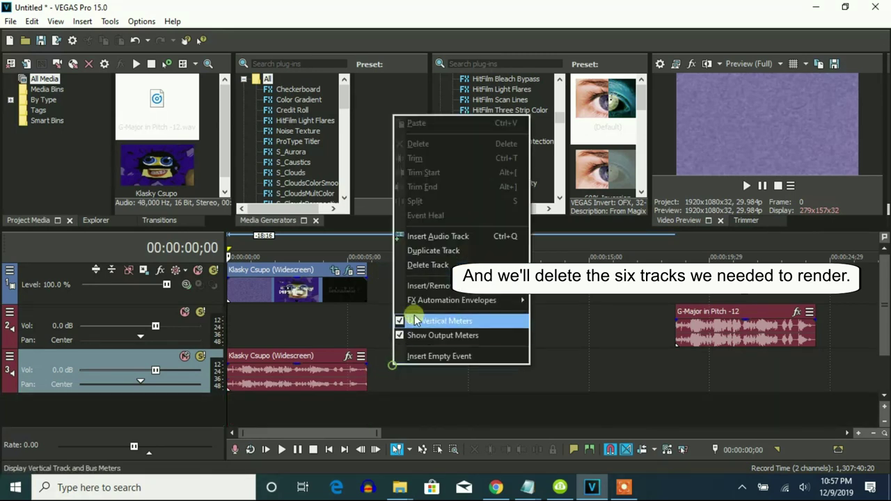
pyautogui.click(418, 263)
# Move the G-Major in Pitch -12 event to the timeline start and apply Classic, A17. Drums, unpitched (minimum echo) stretching with a -24 pitch change.
pyautogui.moveTo(711, 339); pyautogui.dragTo(264, 337)
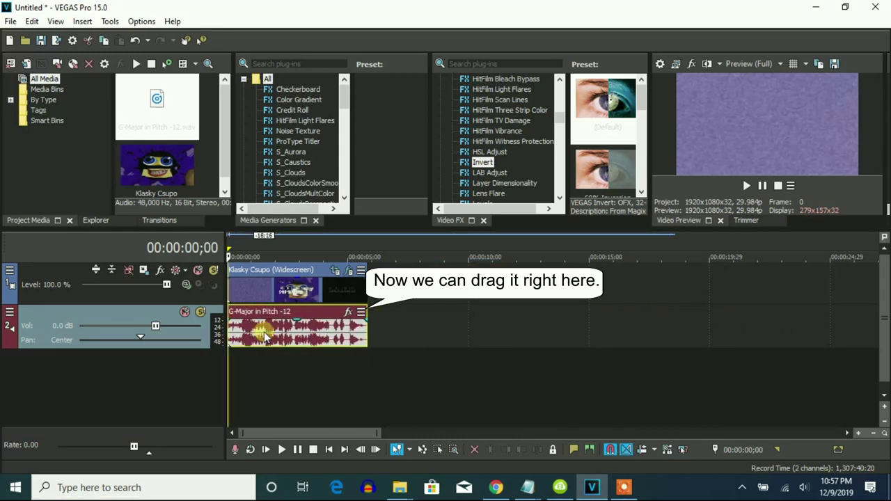
pyautogui.rightClick(312, 338)
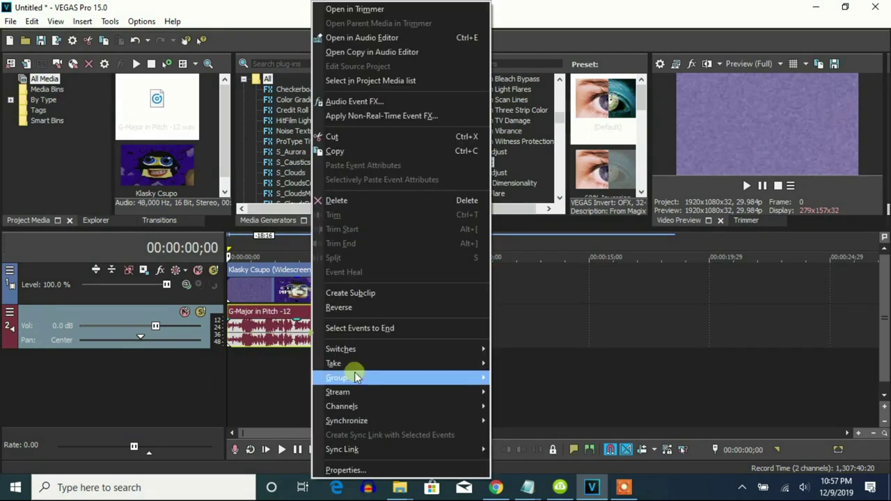
pyautogui.click(390, 470)
pyautogui.scroll(-1, 454, 209)
pyautogui.click(438, 224)
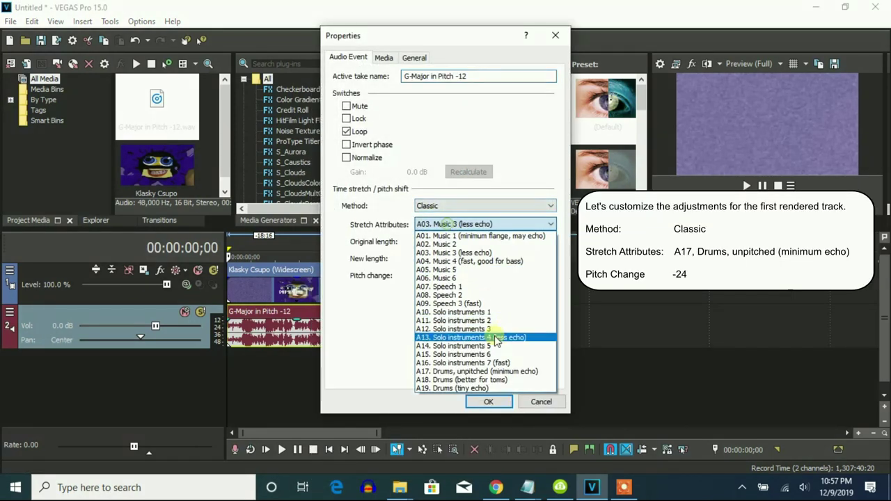
pyautogui.click(495, 371)
pyautogui.moveTo(522, 274); pyautogui.dragTo(397, 291)
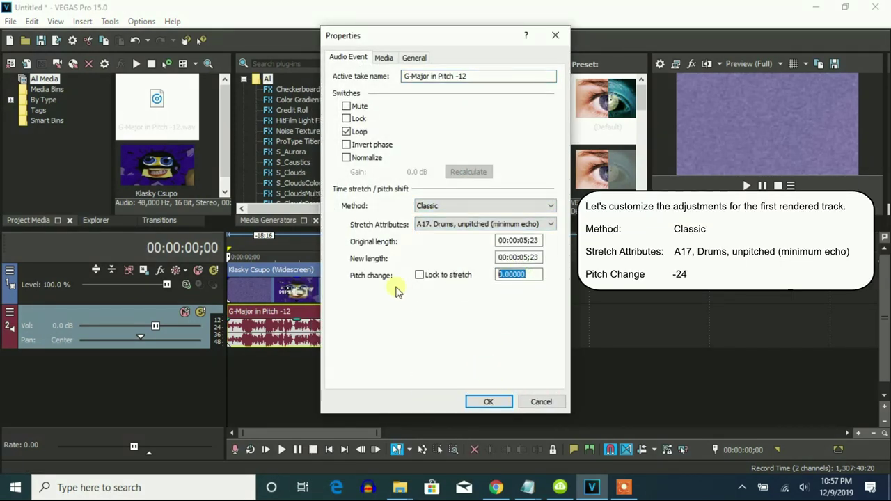
pyautogui.write('-24')
pyautogui.click(487, 402)
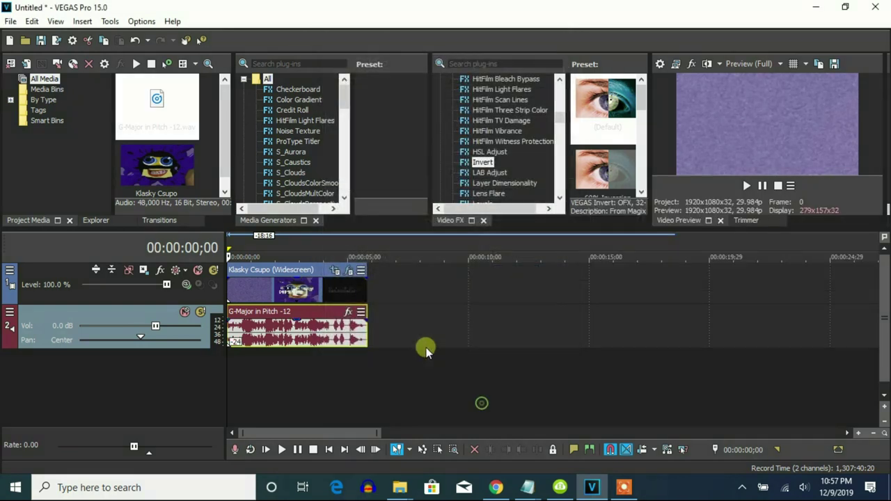
# Duplicate the G-Major in Pitch -12 audio track and review the copied event's time stretch and pitch shift properties, leaving them as they are.
pyautogui.rightClick(401, 328)
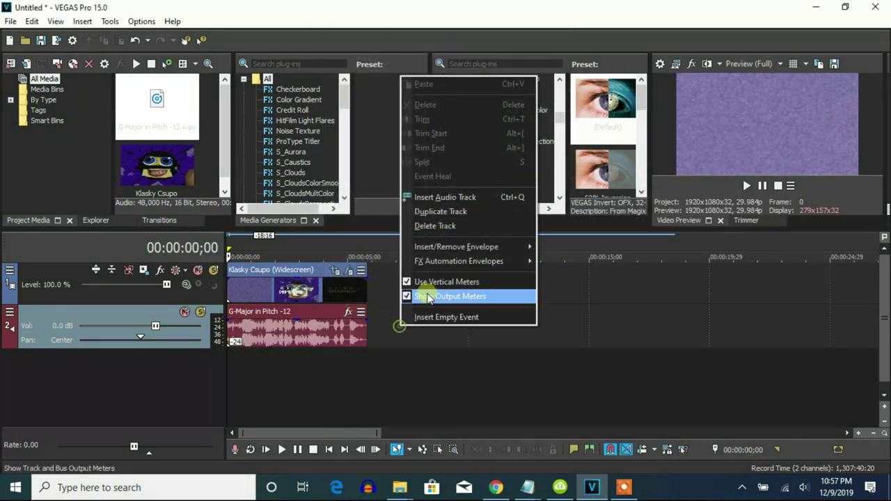
pyautogui.click(426, 214)
pyautogui.rightClick(314, 381)
pyautogui.click(341, 469)
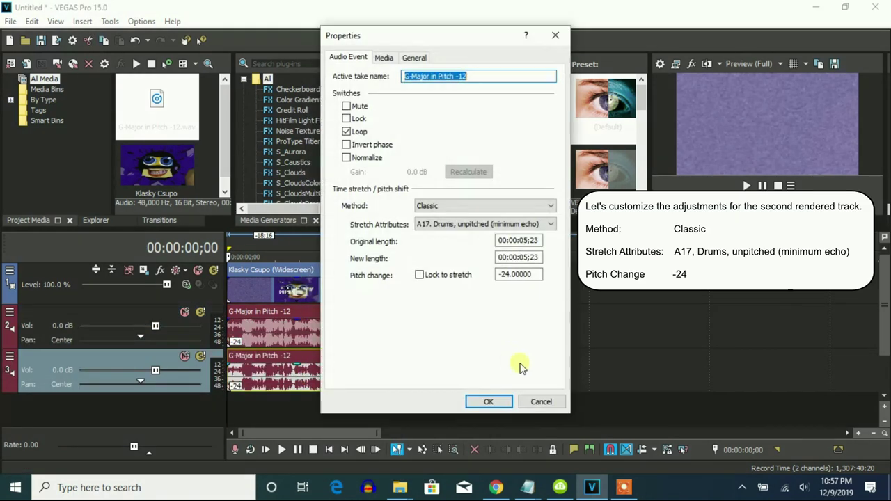
pyautogui.click(491, 402)
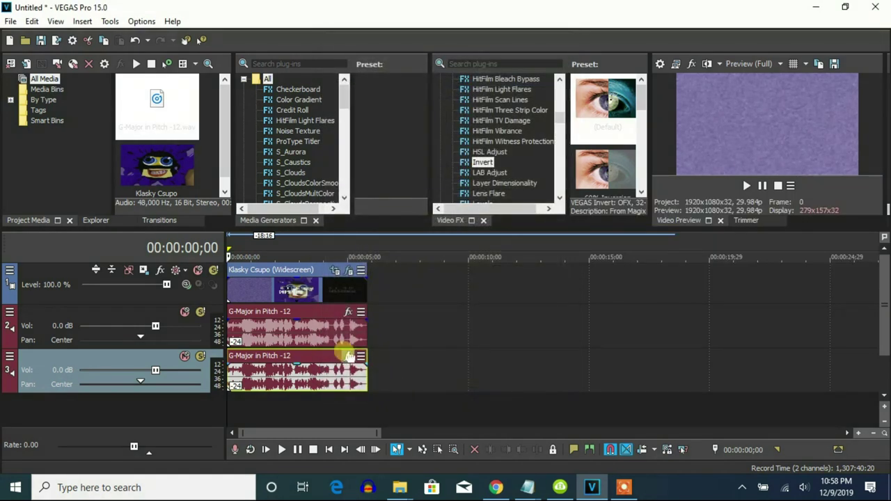
# Add the Pitch Shift plug-in to the G-Major in Pitch -12 event on the duplicated audio track.
pyautogui.click(349, 356)
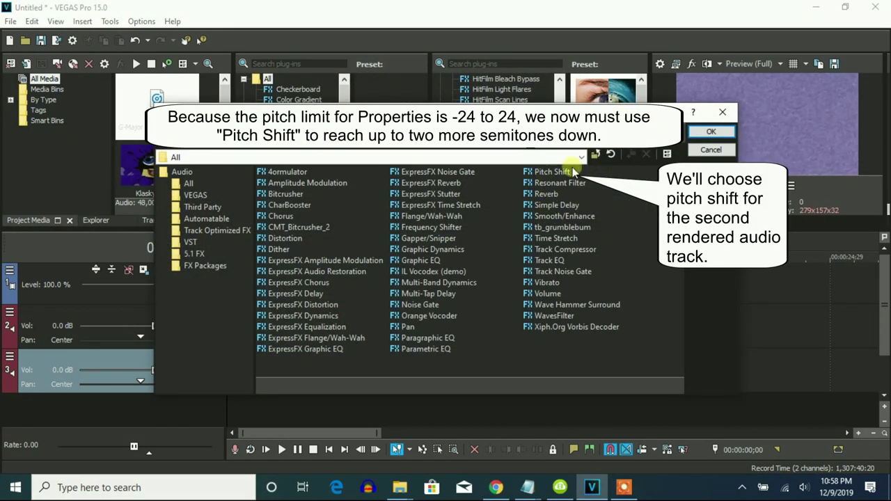
pyautogui.click(710, 132)
pyautogui.click(348, 357)
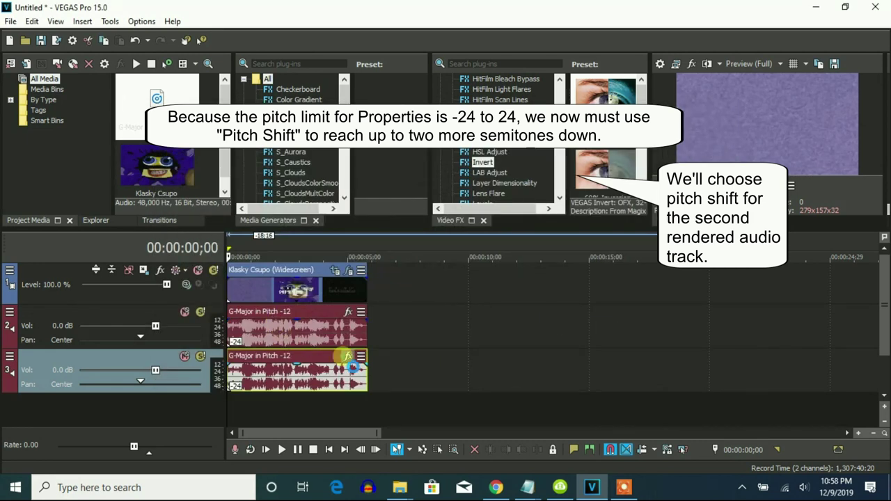
pyautogui.click(552, 173)
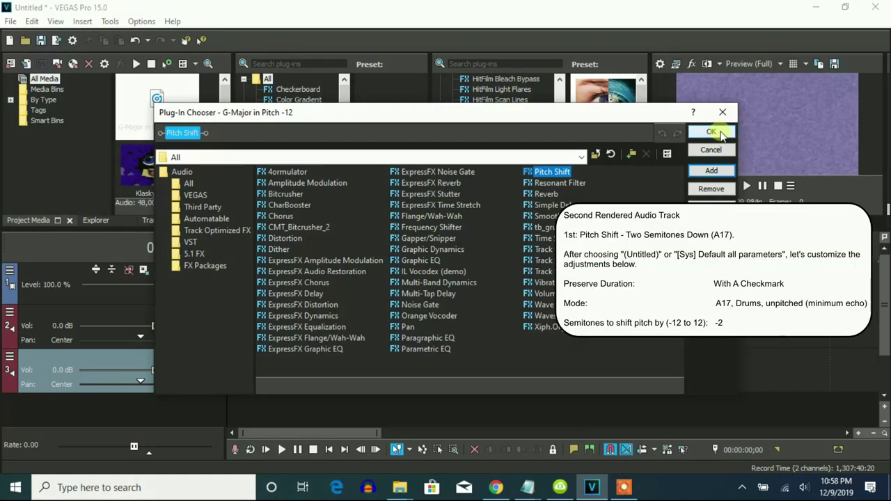
pyautogui.click(713, 133)
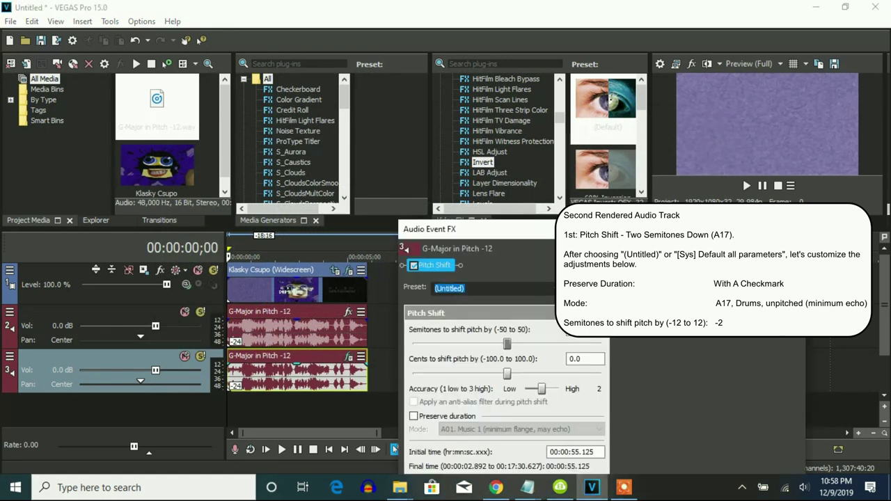
# Apply the Two Semitones Down (A17) preset to the duplicated event's Pitch Shift effect and close the effect settings.
pyautogui.click(493, 182)
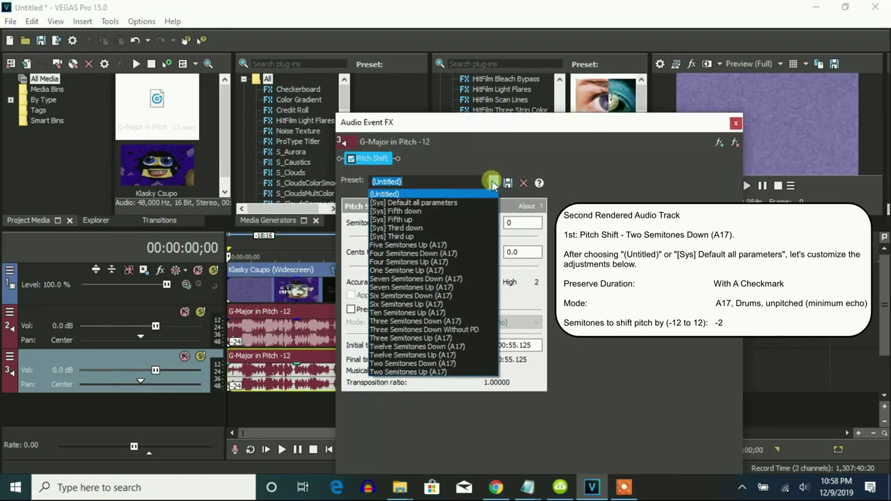
pyautogui.click(453, 347)
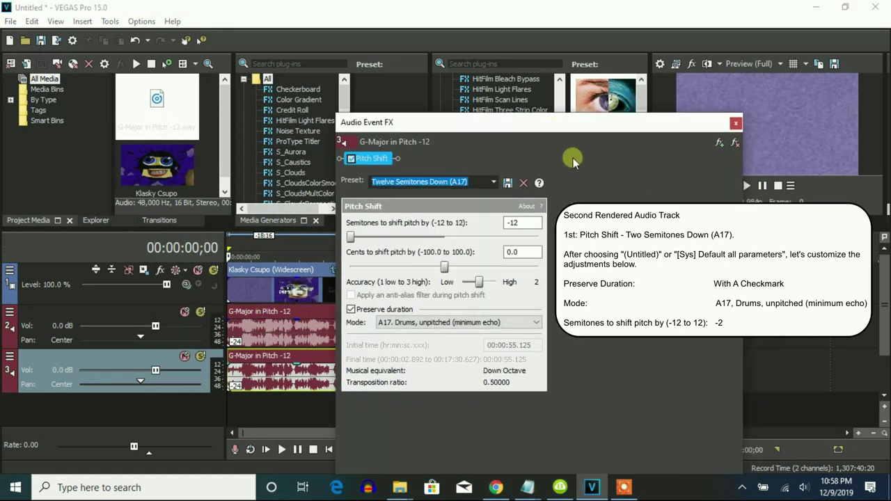
pyautogui.click(491, 184)
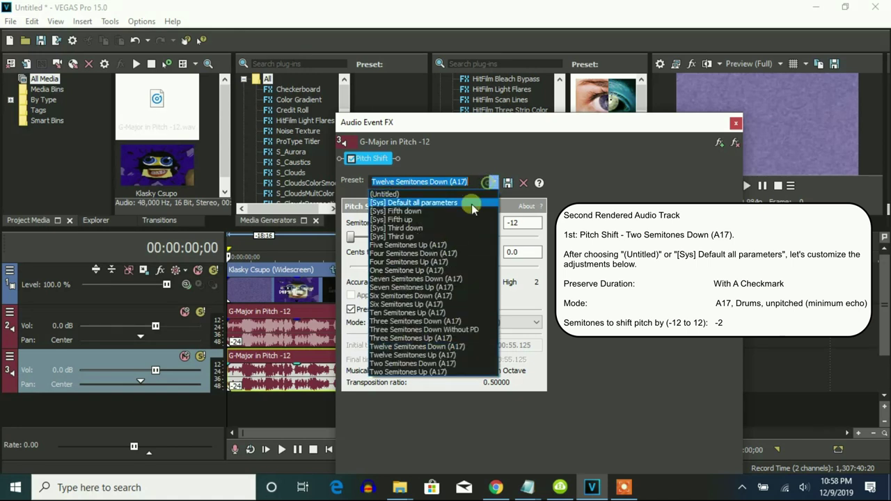
pyautogui.click(420, 364)
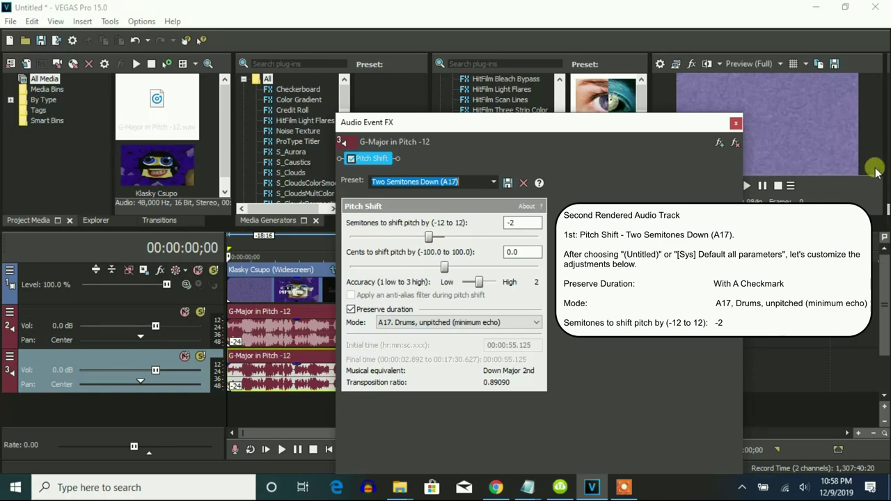
pyautogui.click(736, 123)
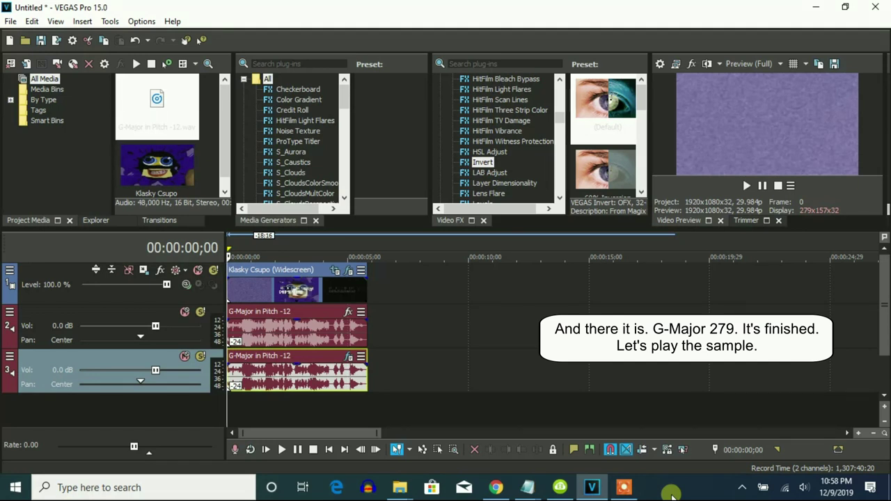
# Play the start of the project briefly, pause it, and set the video preview quality to Preview (Quarter).
pyautogui.click(746, 186)
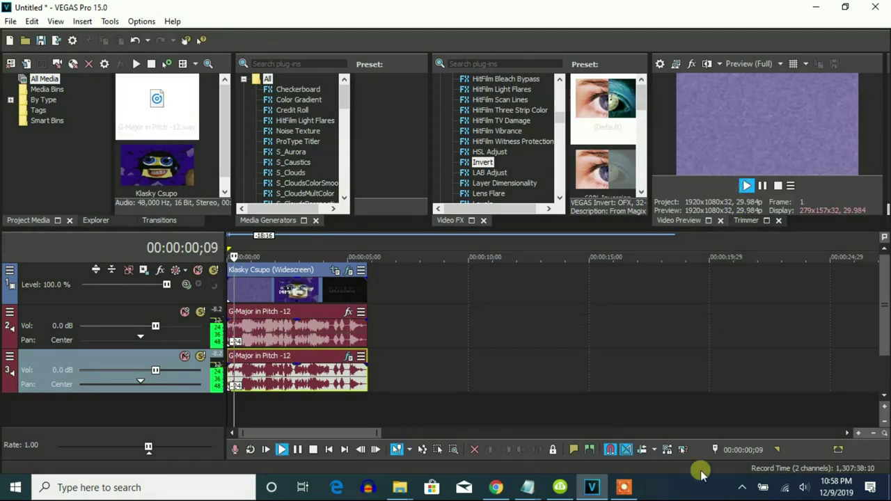
pyautogui.click(763, 186)
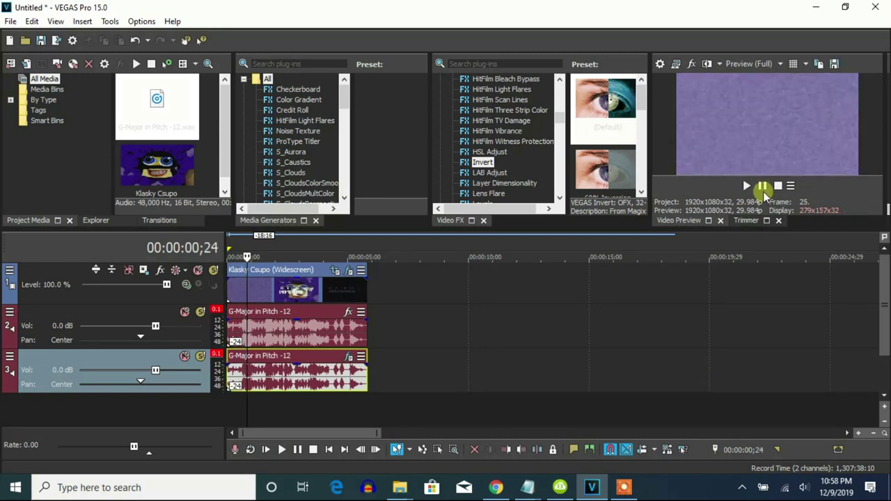
pyautogui.click(766, 63)
pyautogui.moveTo(785, 97)
pyautogui.click(820, 132)
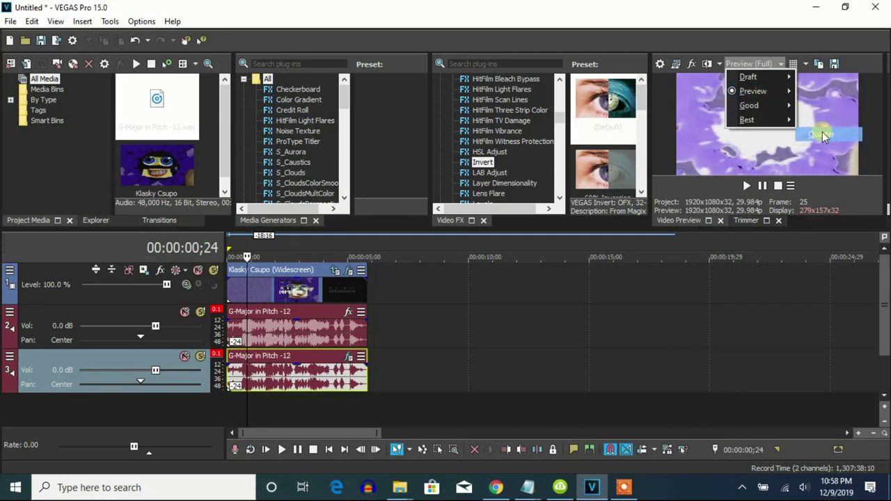
# Return to the timeline start and play the finished G-Major clip through to about its end, pausing playback there.
pyautogui.click(223, 288)
pyautogui.hotkey('ctrl', 'Home')
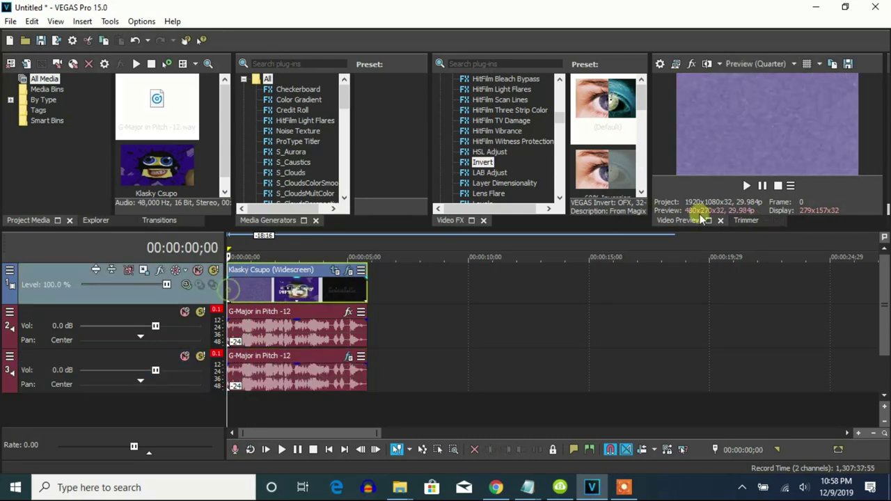
pyautogui.click(746, 186)
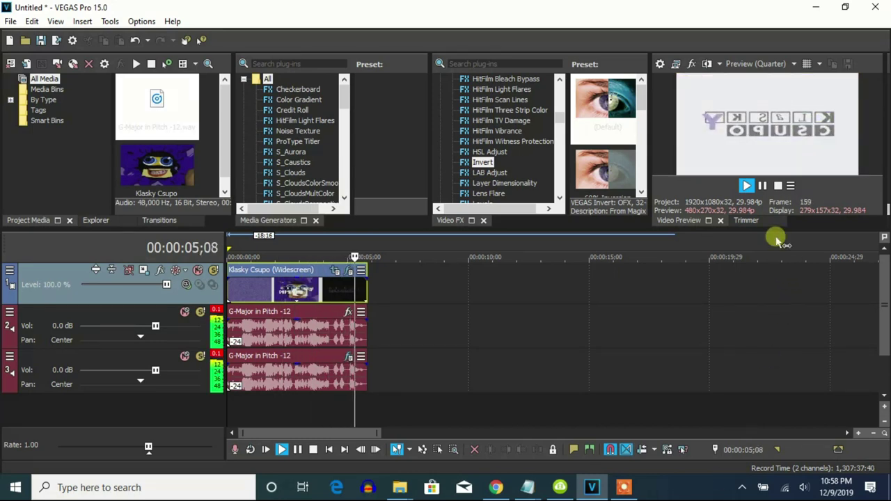
pyautogui.click(762, 186)
pyautogui.click(624, 488)
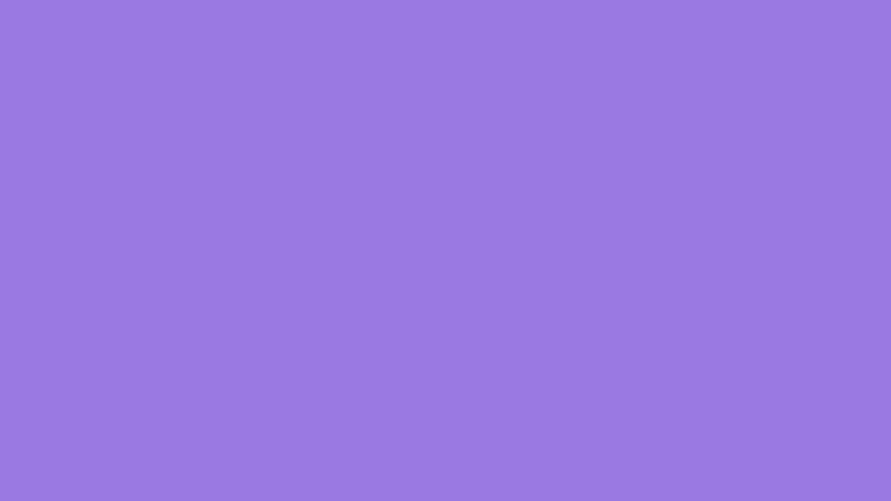